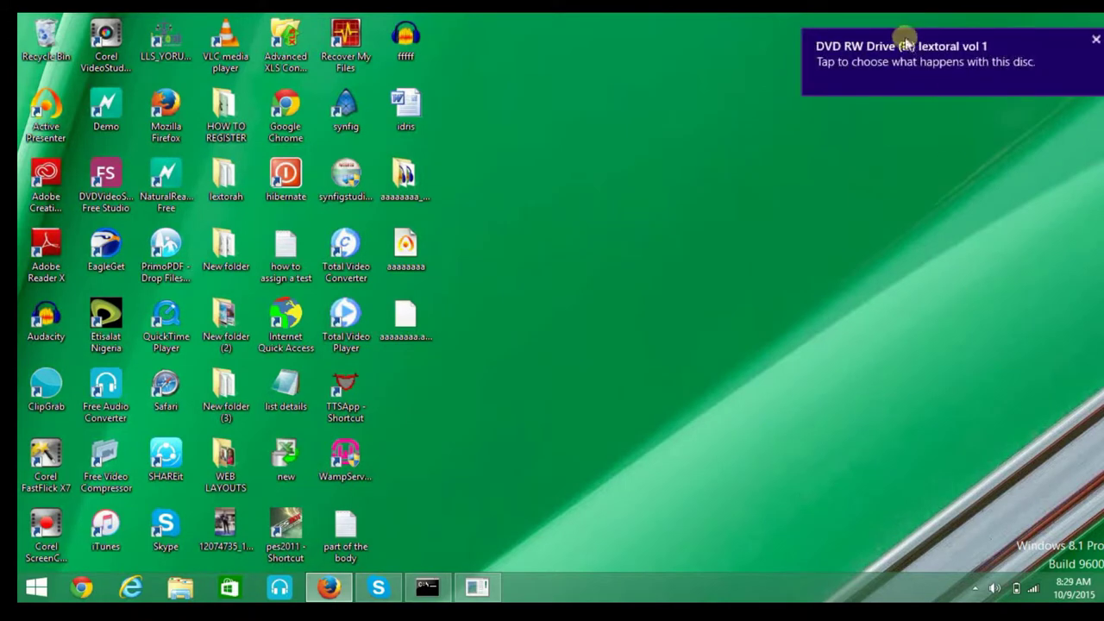
# Run SETUP.EXE from the disc's AutoPlay prompt to start the LLS_IGBO_VOL_1 installer.
pyautogui.click(912, 66)
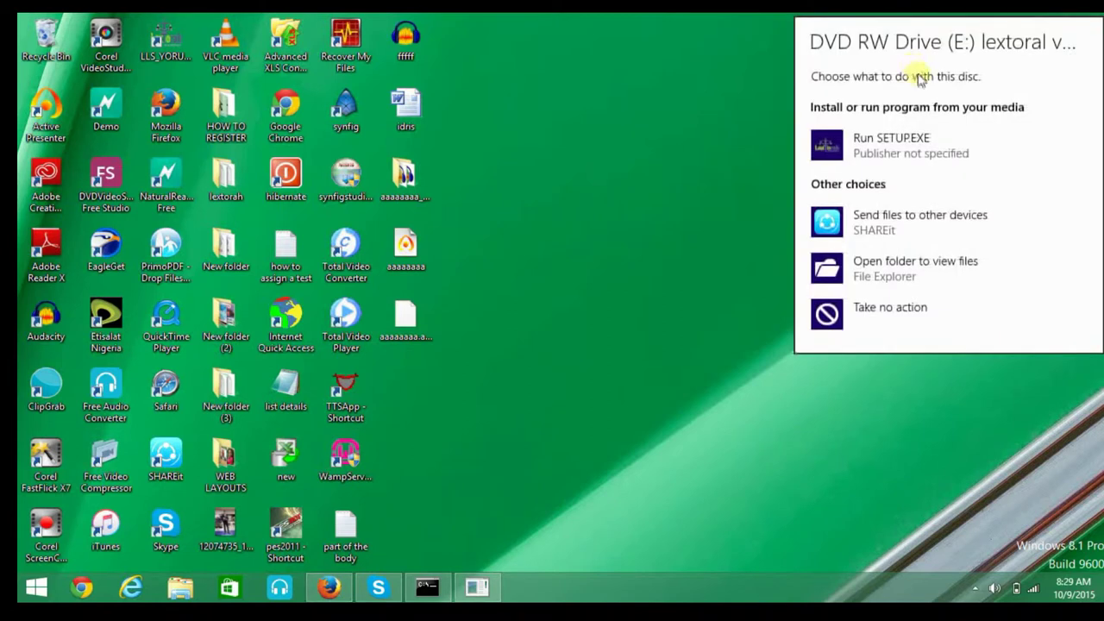
pyautogui.click(894, 147)
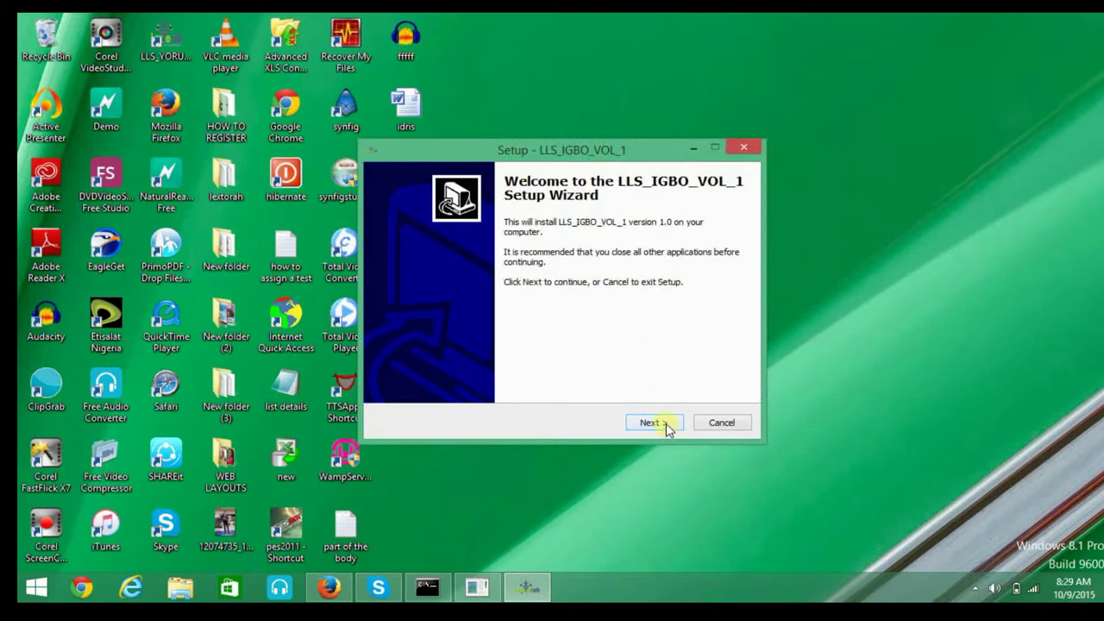
# Accept the licence agreement and keep the default C:\LLS_IGBO_VOL_1 and Start Menu folders.
pyautogui.click(666, 423)
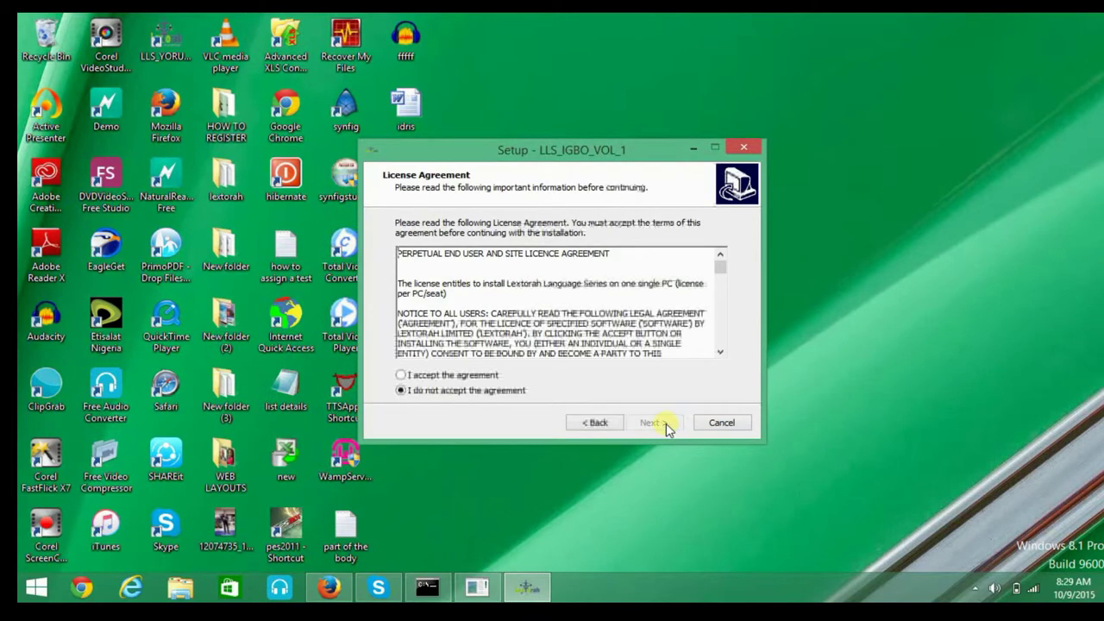
pyautogui.click(457, 377)
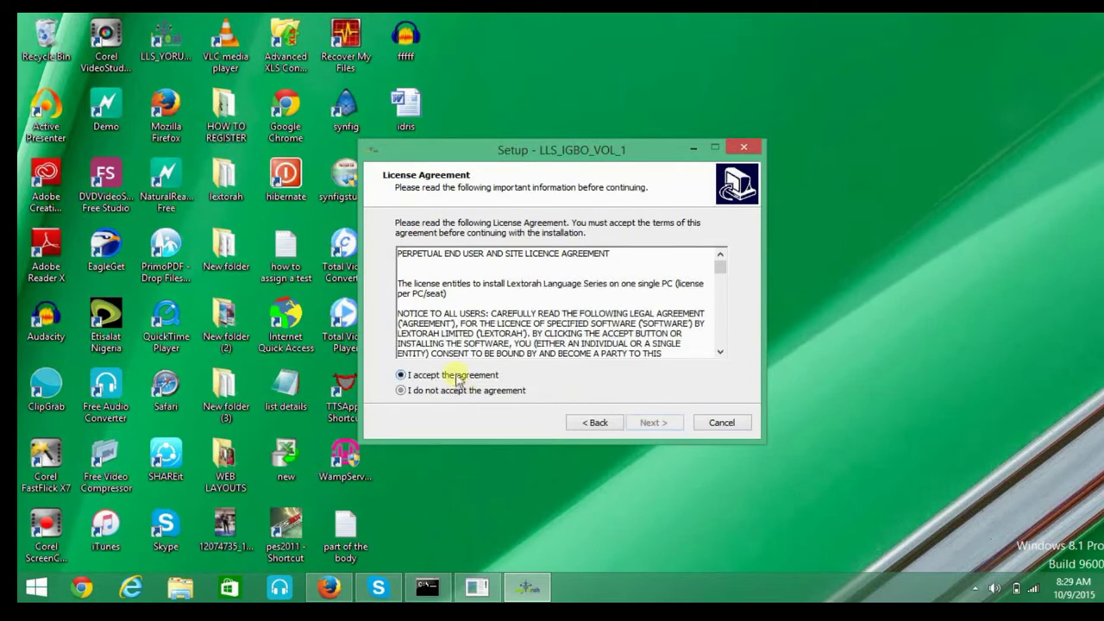
pyautogui.click(655, 422)
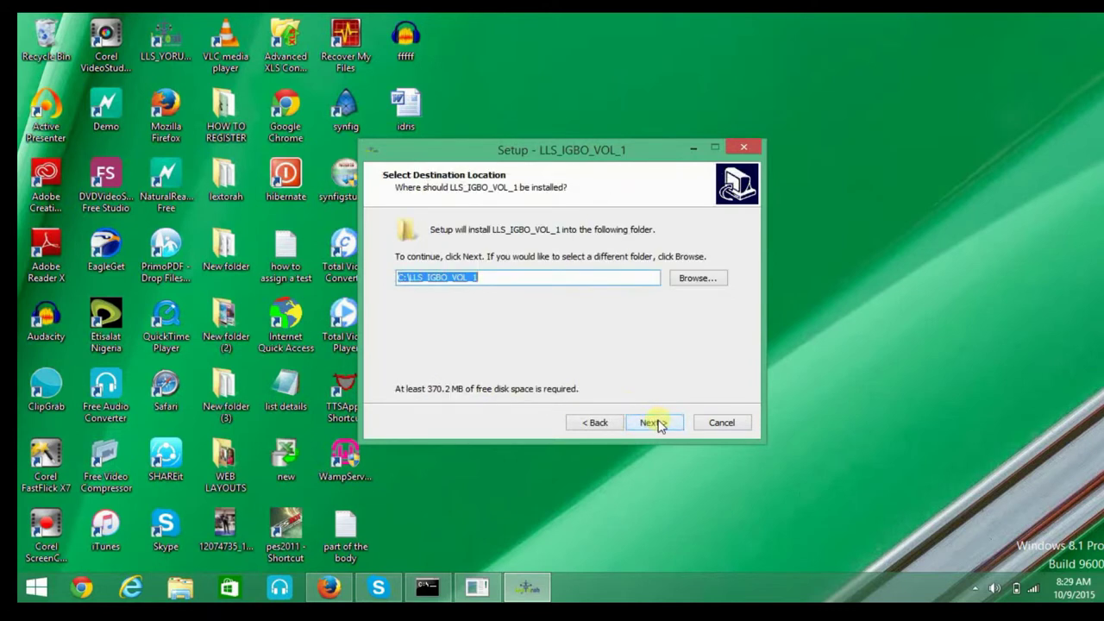
pyautogui.click(655, 423)
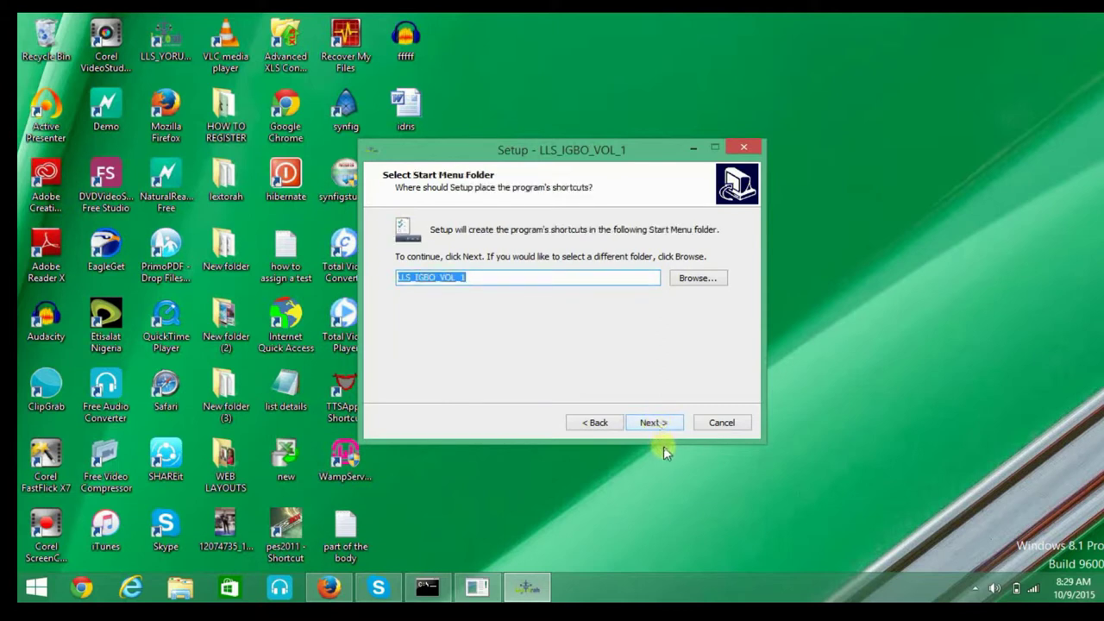
pyautogui.click(663, 424)
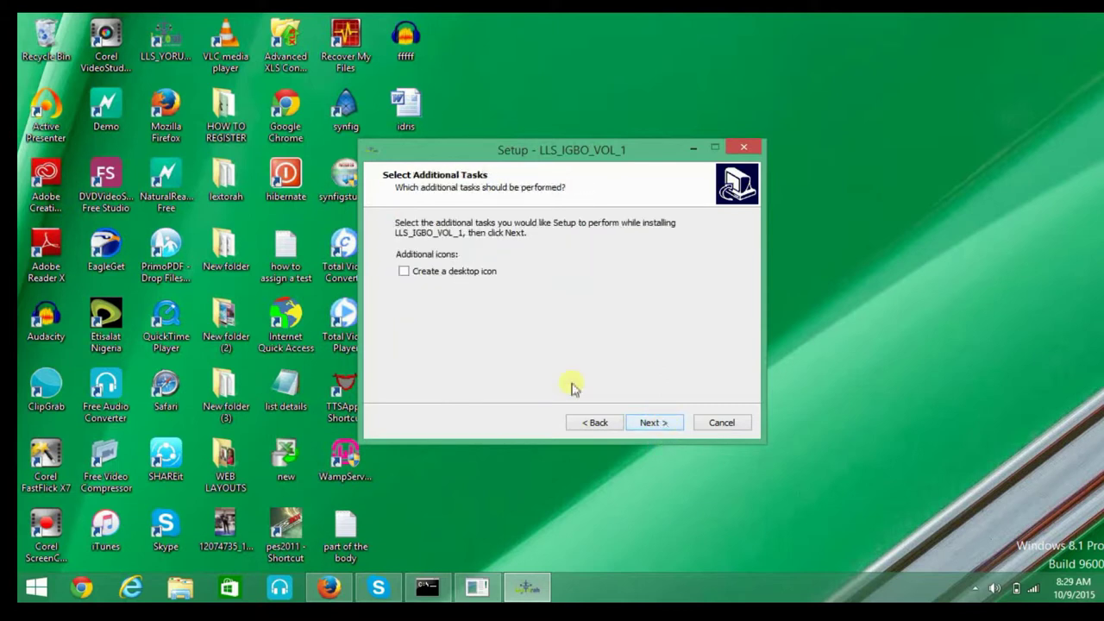
# Add a desktop icon, install the program, and finish setup.
pyautogui.click(404, 272)
pyautogui.click(651, 422)
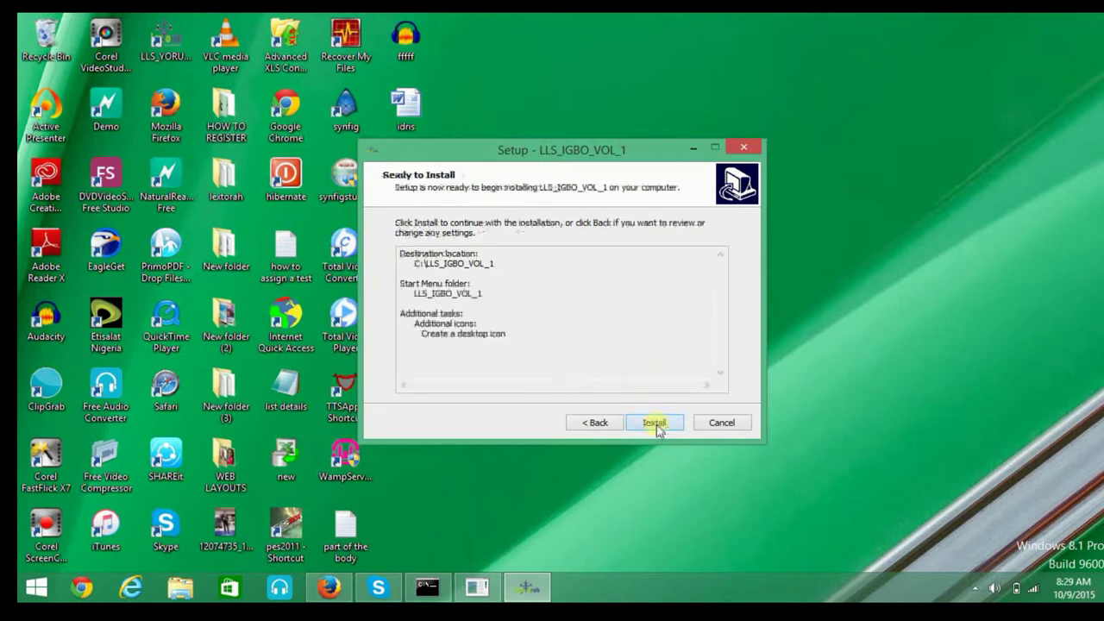
pyautogui.click(654, 423)
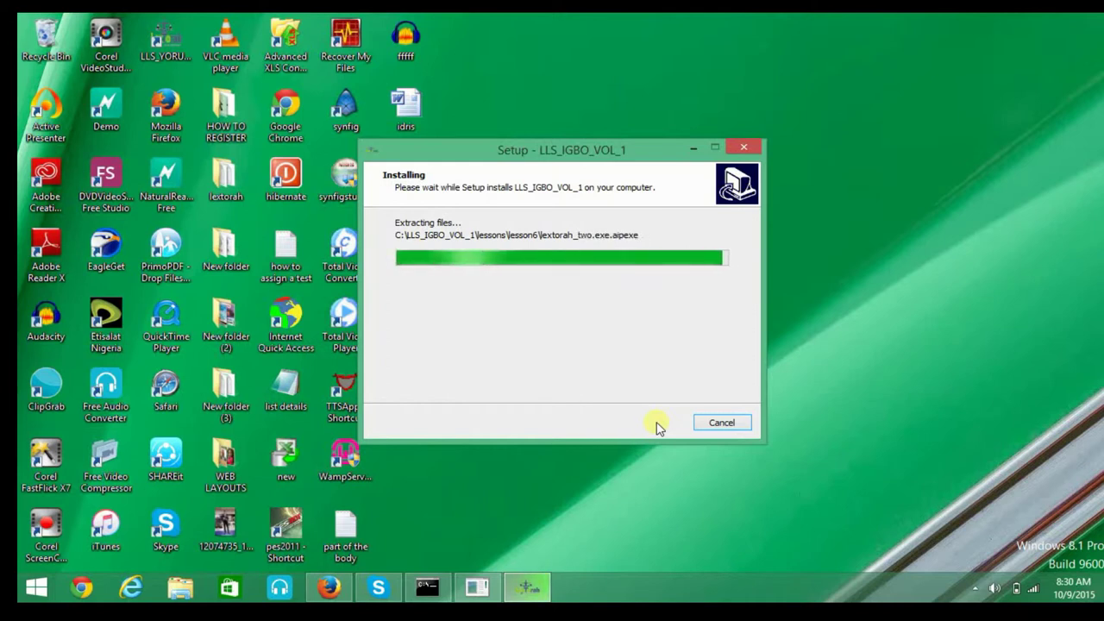
pyautogui.click(664, 422)
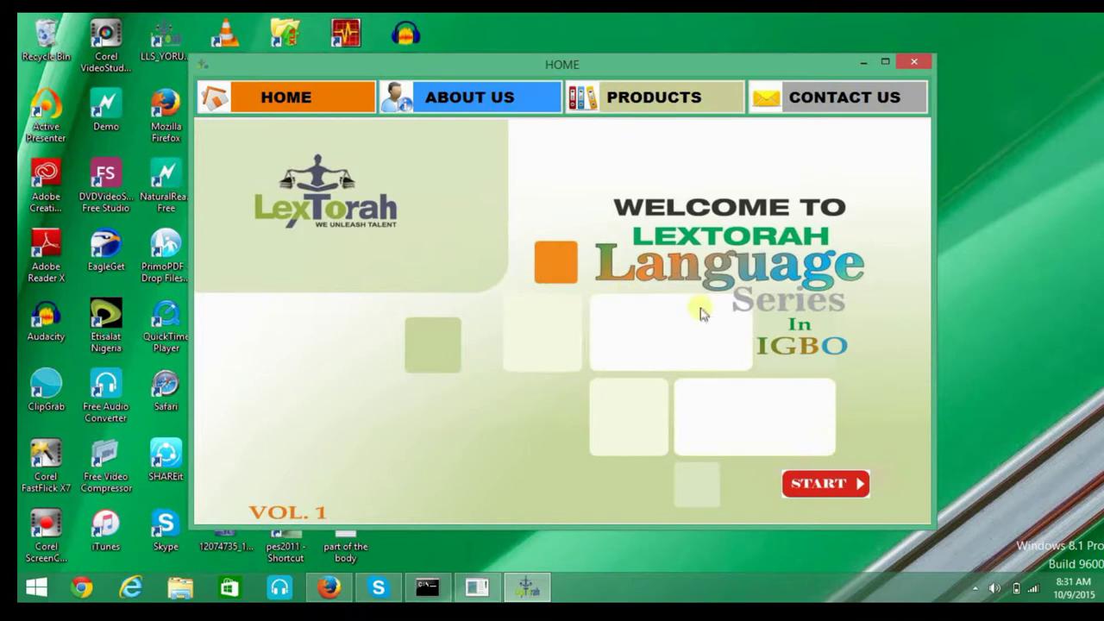
# Start the course, view Lesson 1: Alphabets, and pick Part 1.
pyautogui.click(823, 483)
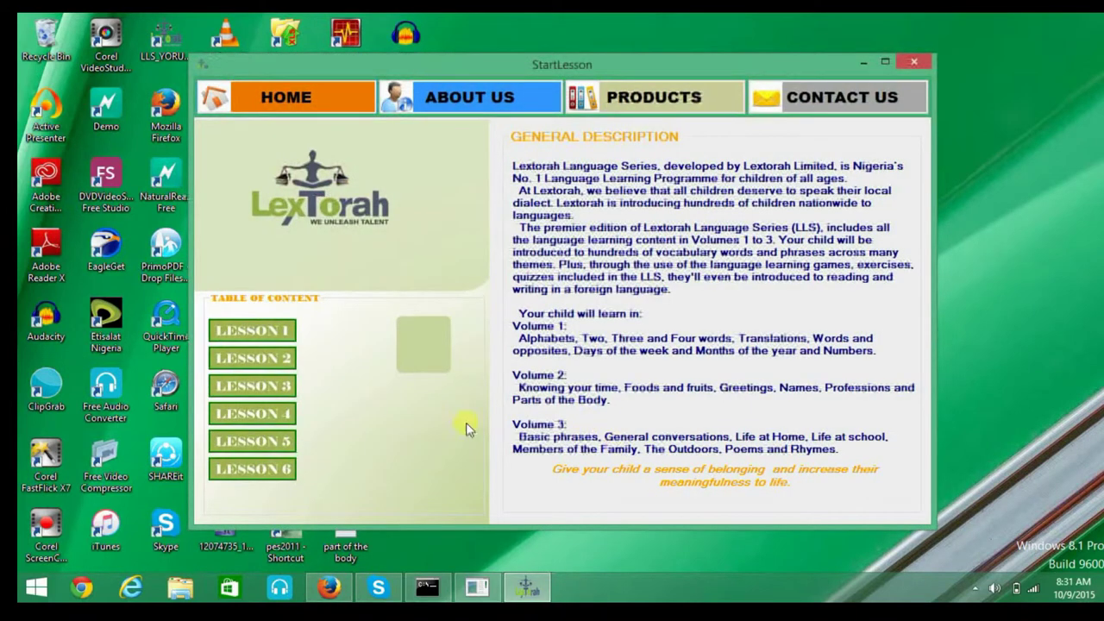
pyautogui.click(261, 337)
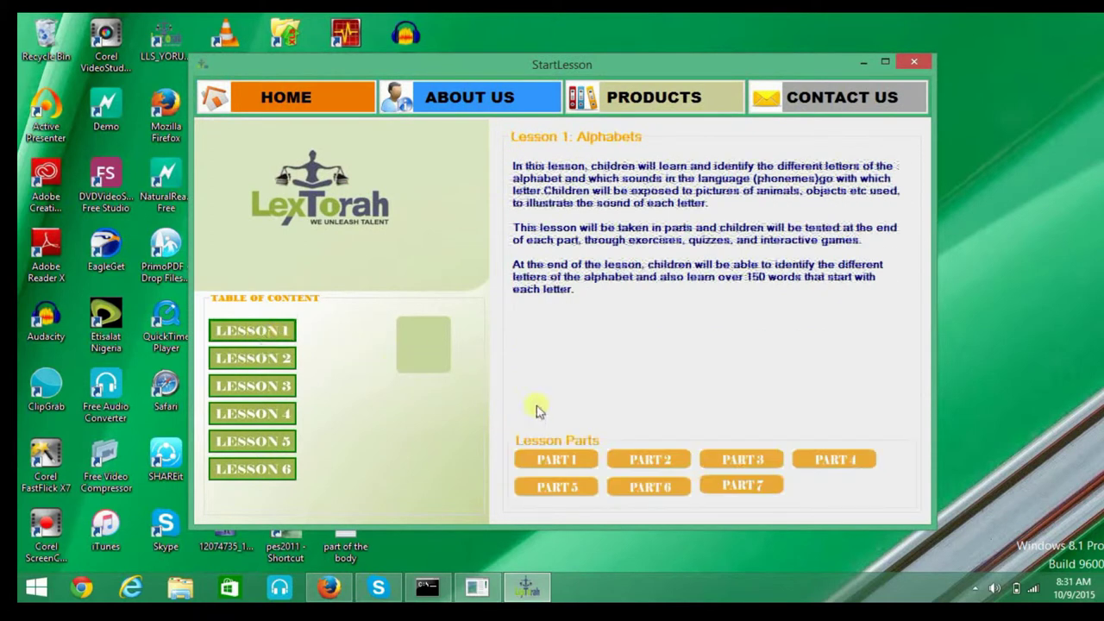
pyautogui.click(560, 464)
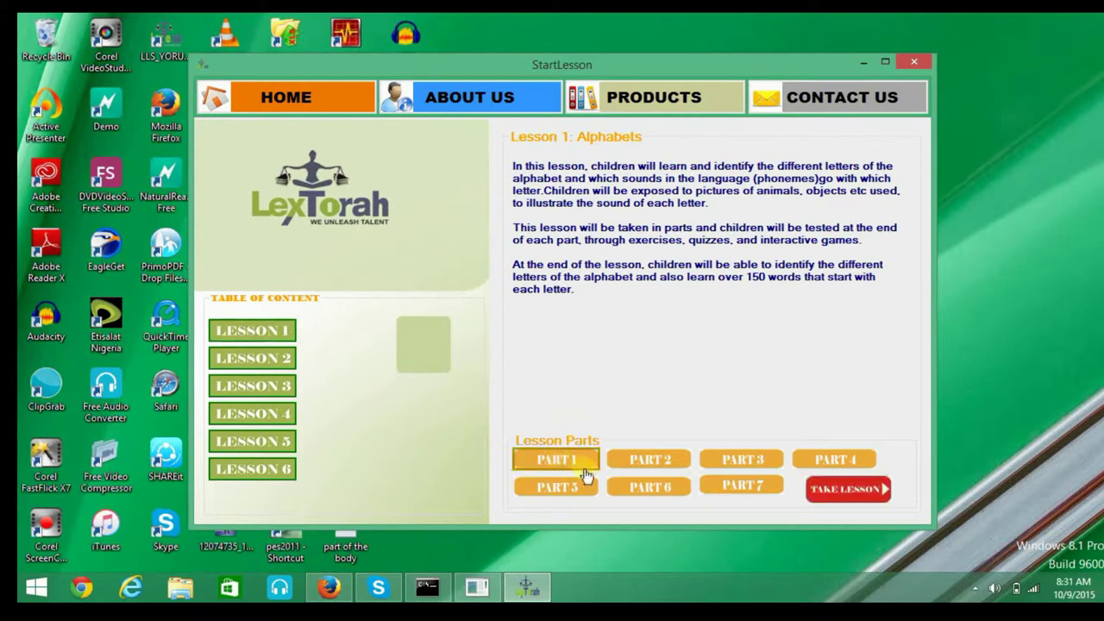
# Take the Part 1 lesson and advance the activation dialog to serial number entry.
pyautogui.click(813, 491)
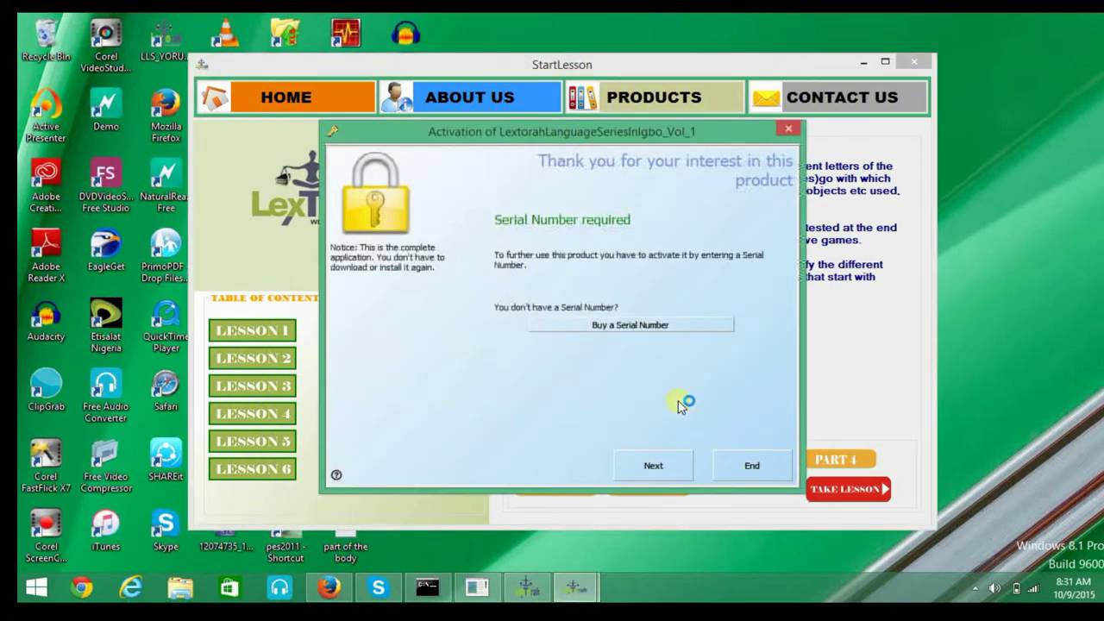
pyautogui.click(657, 466)
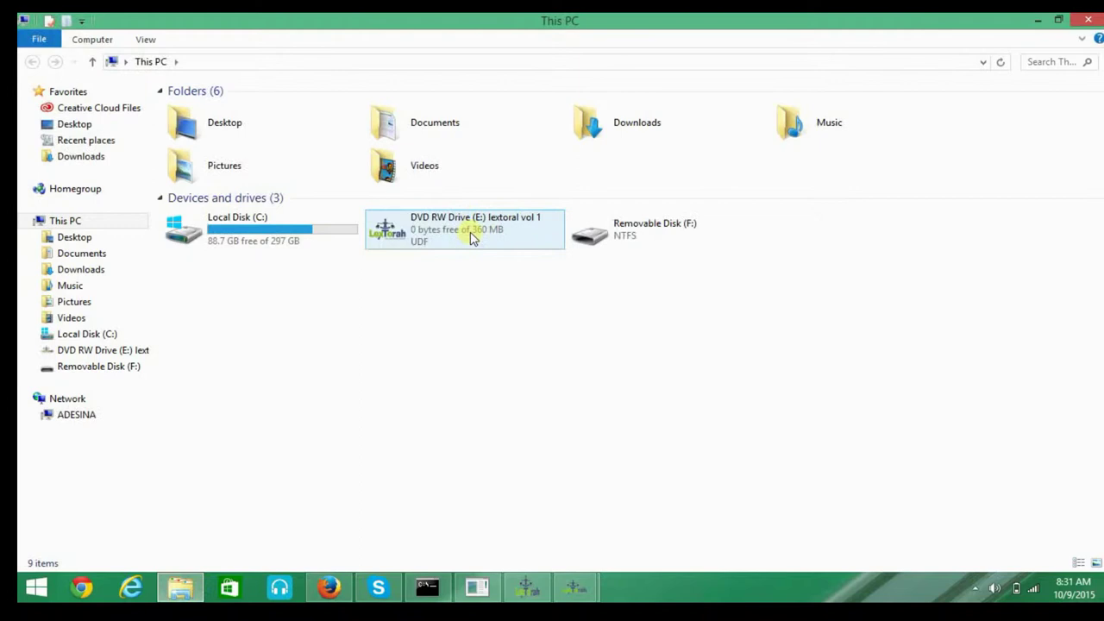
# Open the lextoral vol 1 DVD drive and its SERIAL_KEY_IGBO_157 file in Notepad.
pyautogui.click(471, 238)
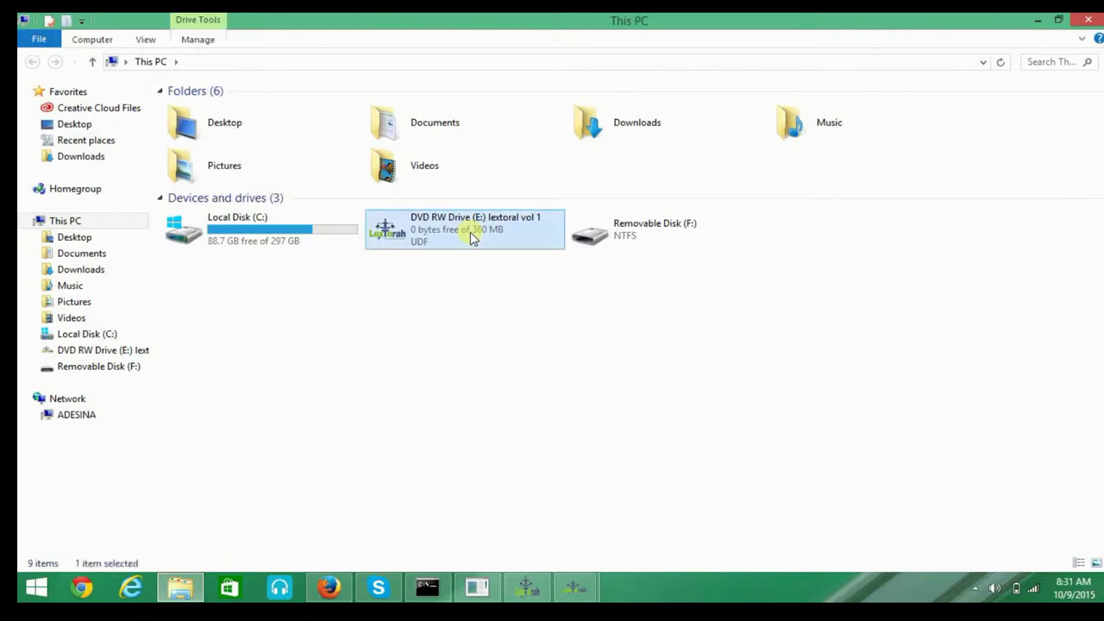
pyautogui.rightClick(471, 238)
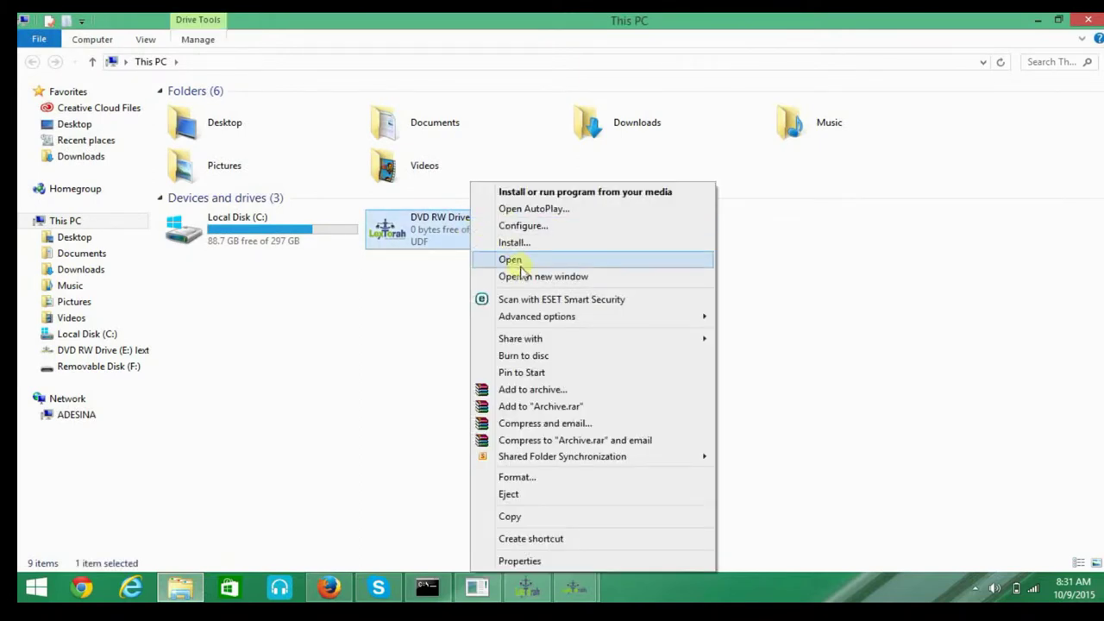
pyautogui.click(523, 264)
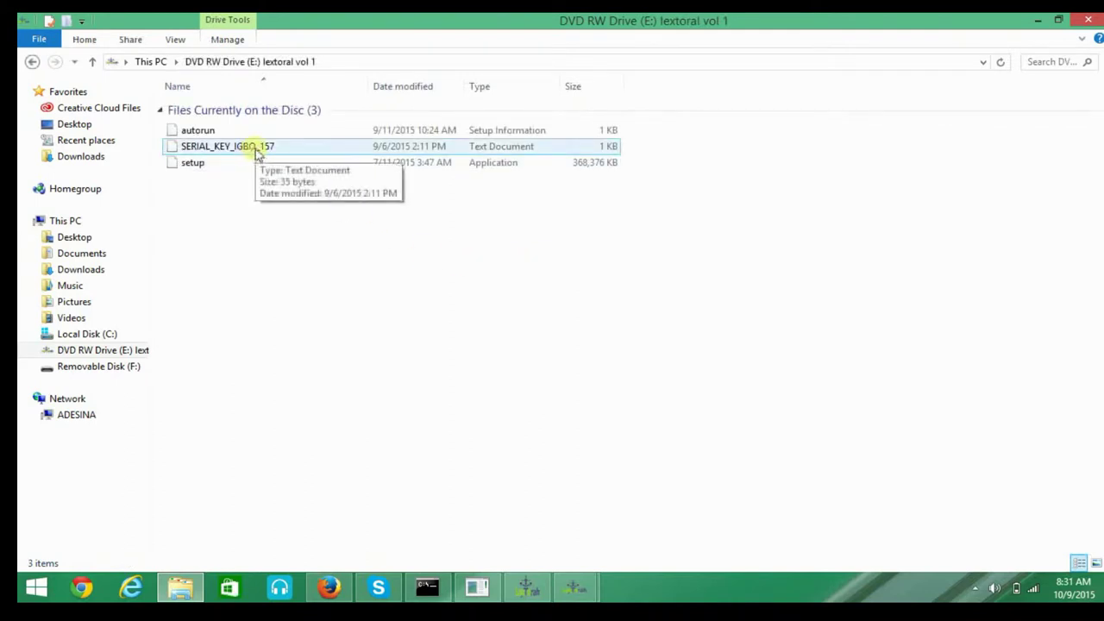
pyautogui.doubleClick(256, 148)
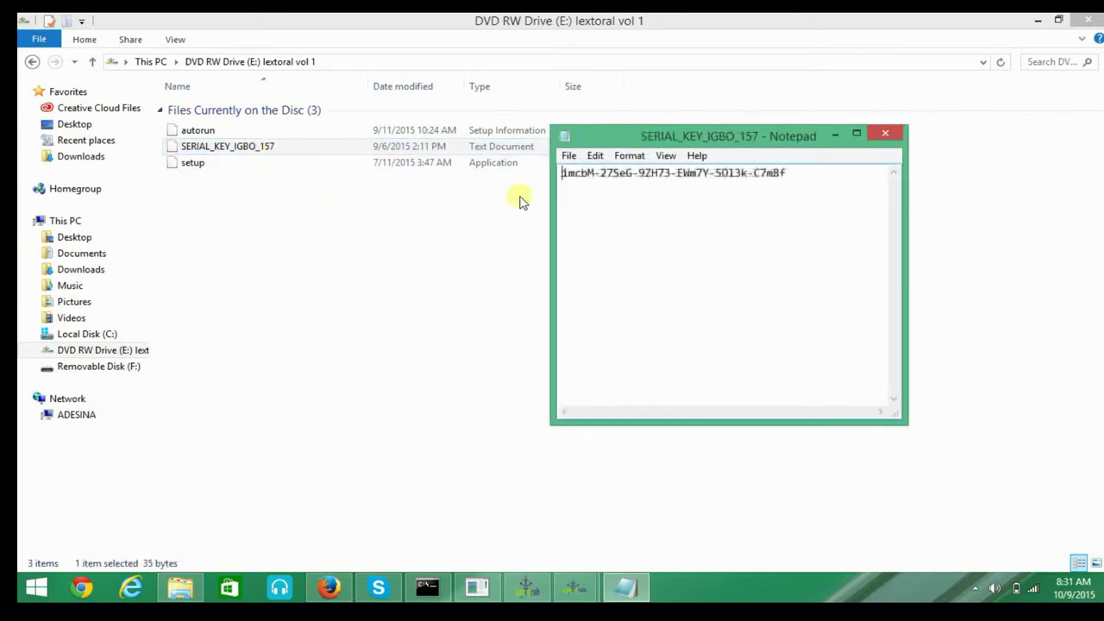
# Copy the serial key from the maximized Notepad window, then minimize Notepad.
pyautogui.click(857, 133)
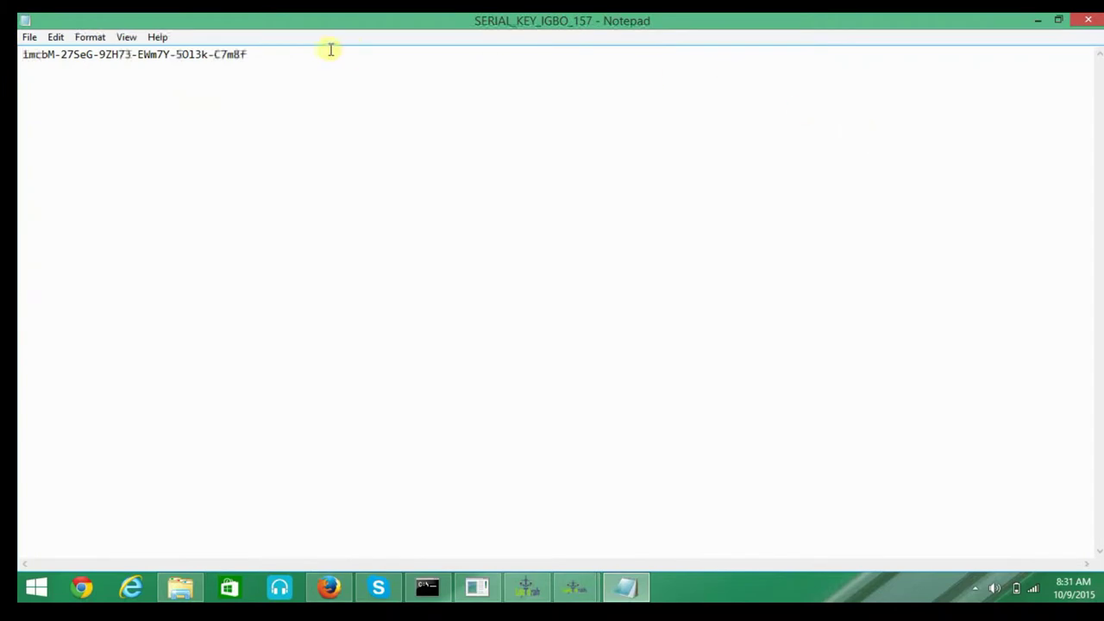
pyautogui.moveTo(245, 57); pyautogui.dragTo(24, 56)
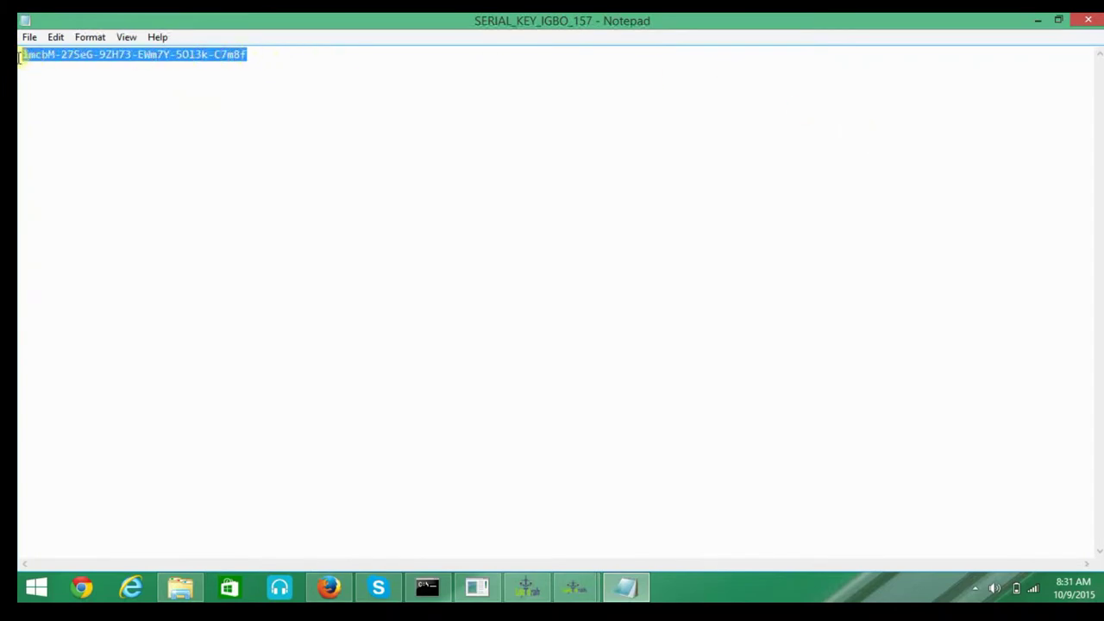
pyautogui.rightClick(25, 55)
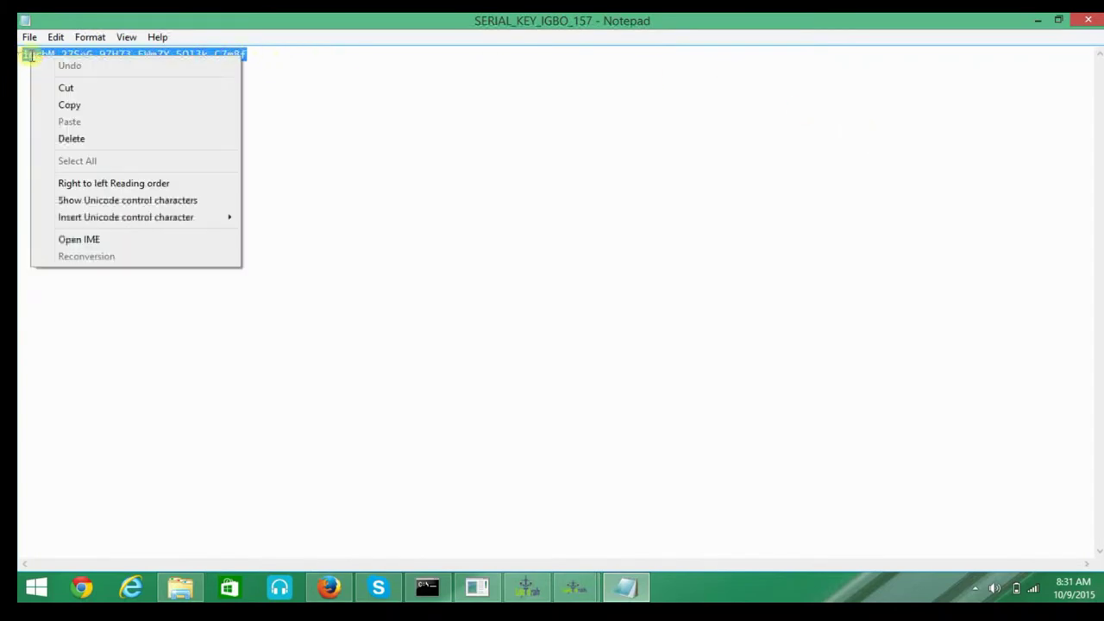
pyautogui.click(75, 106)
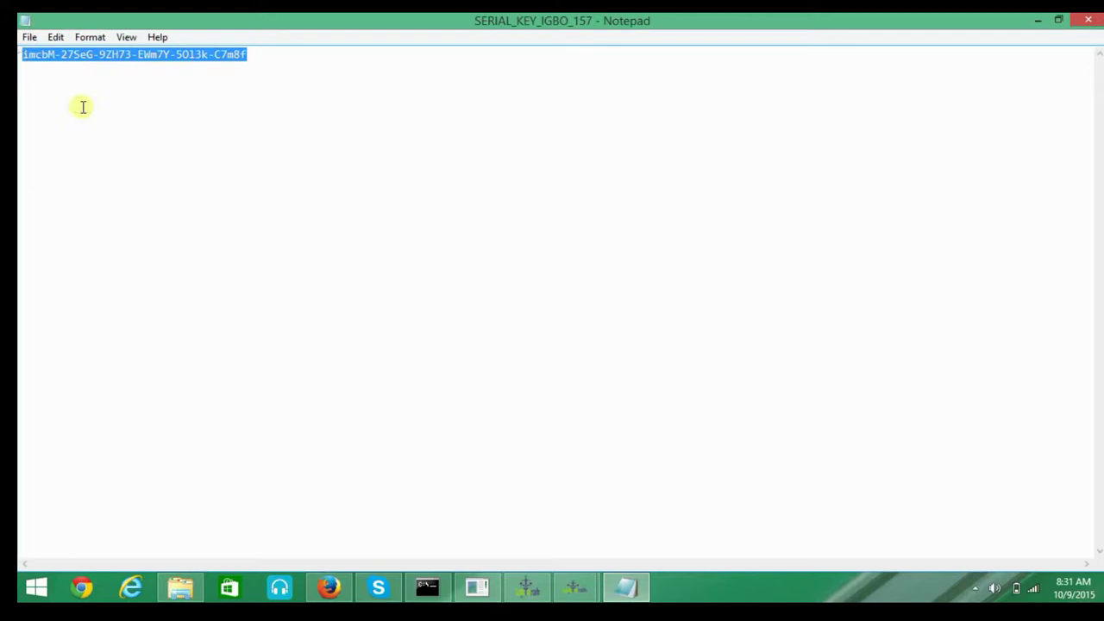
pyautogui.click(1037, 19)
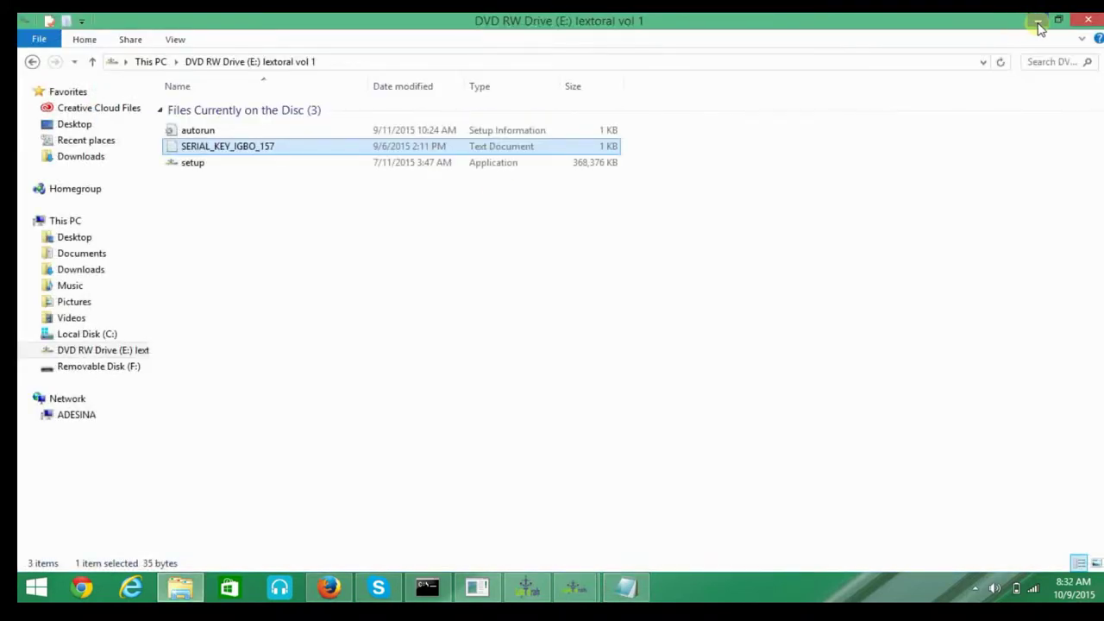
# Paste the copied serial key into the activation form's Serial Number field.
pyautogui.click(1037, 19)
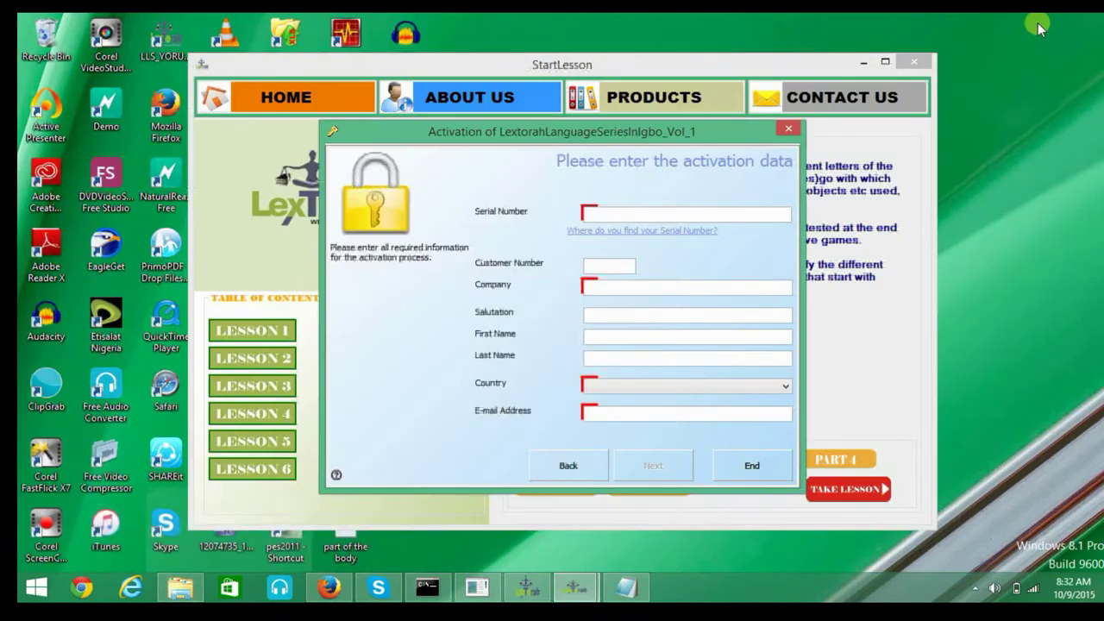
pyautogui.rightClick(686, 212)
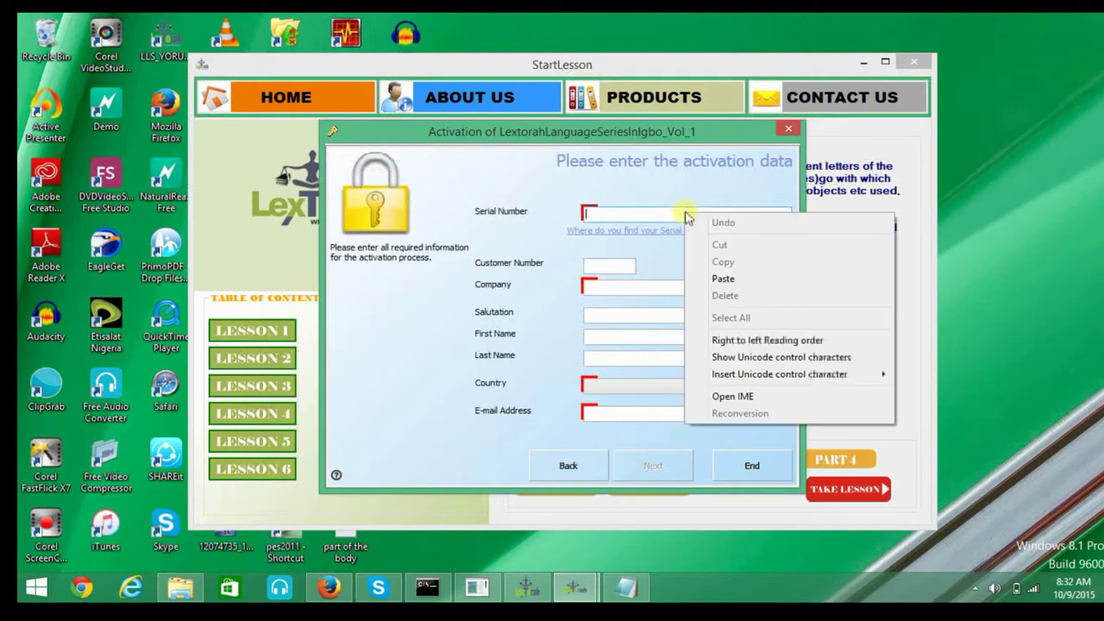
pyautogui.click(723, 278)
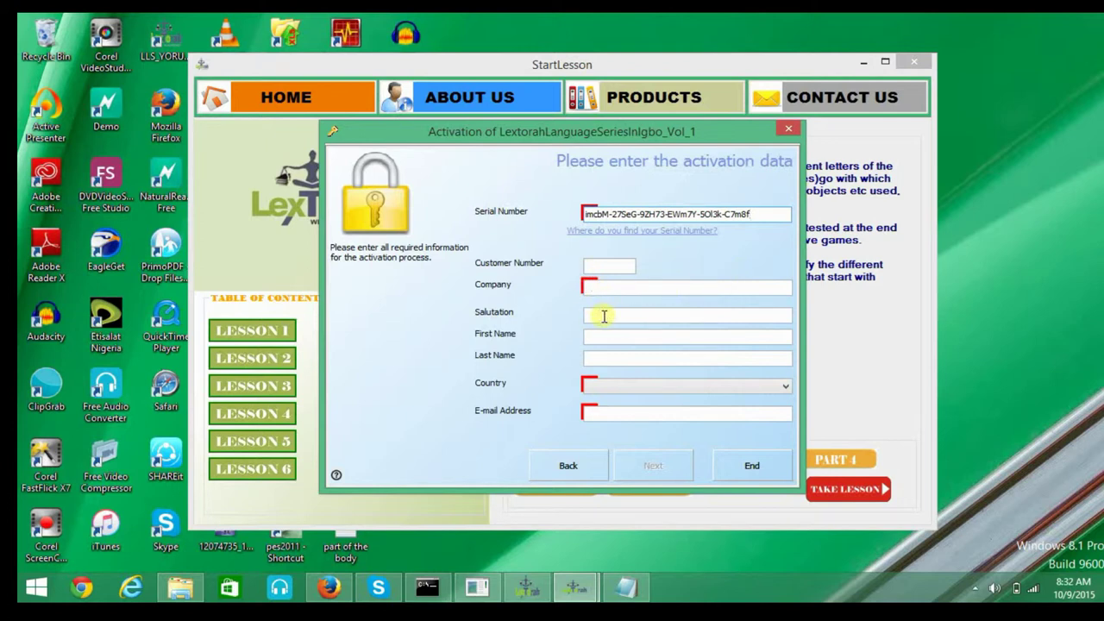
# Enter salutation 'mr' and the user's first and last names.
pyautogui.click(604, 317)
pyautogui.write('m')
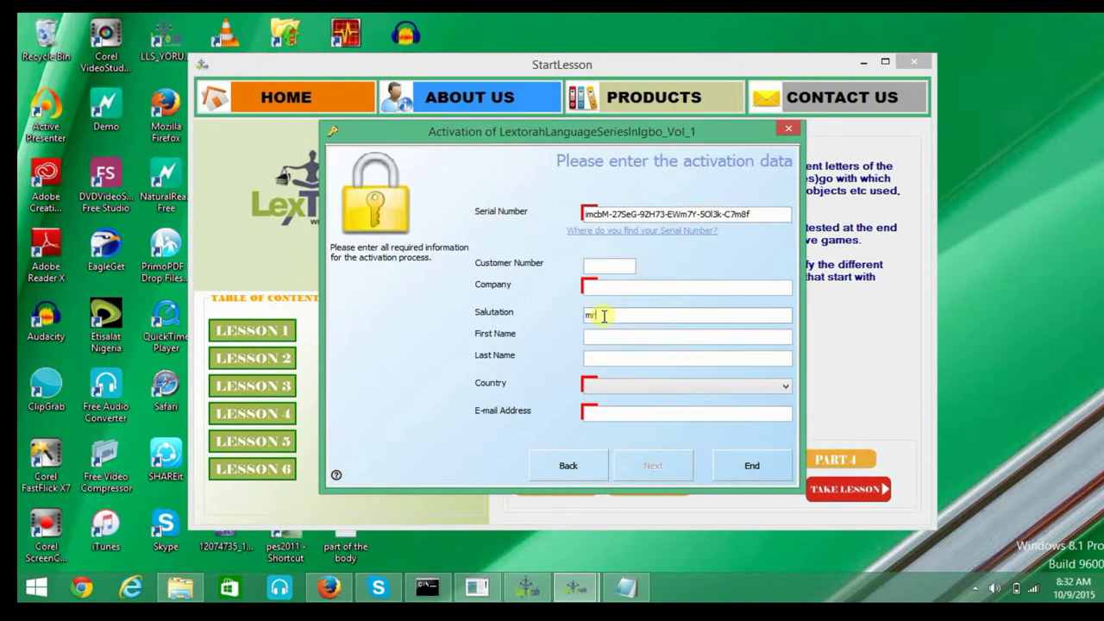
pyautogui.write('r')
pyautogui.click(600, 336)
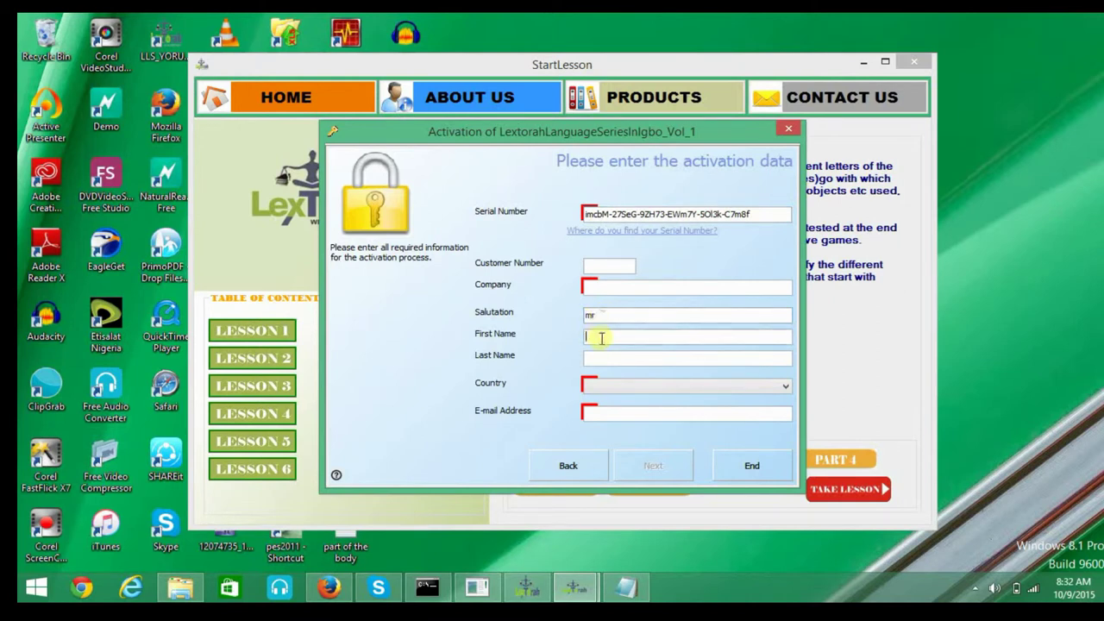
pyautogui.click(612, 362)
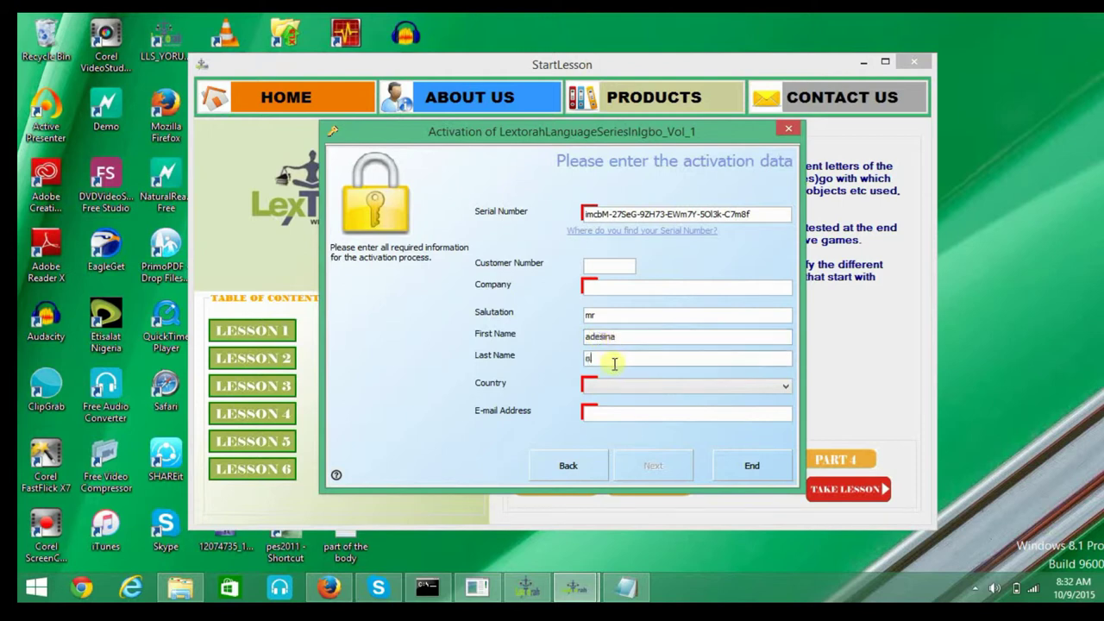
# Choose Nigeria from the Country list.
pyautogui.click(664, 384)
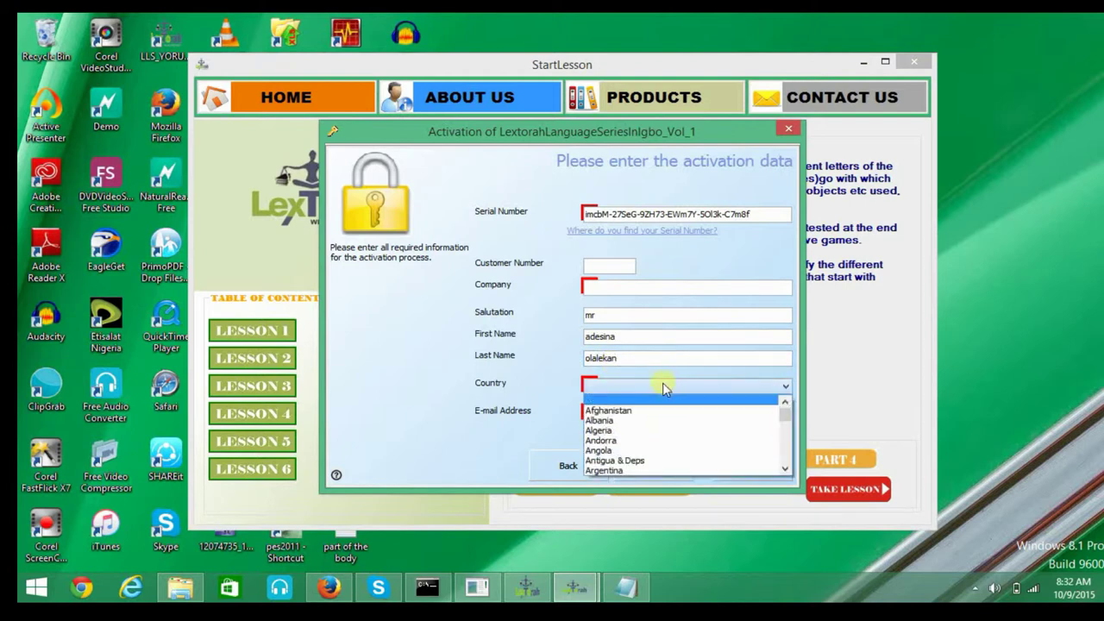
pyautogui.scroll(-14, 643, 435)
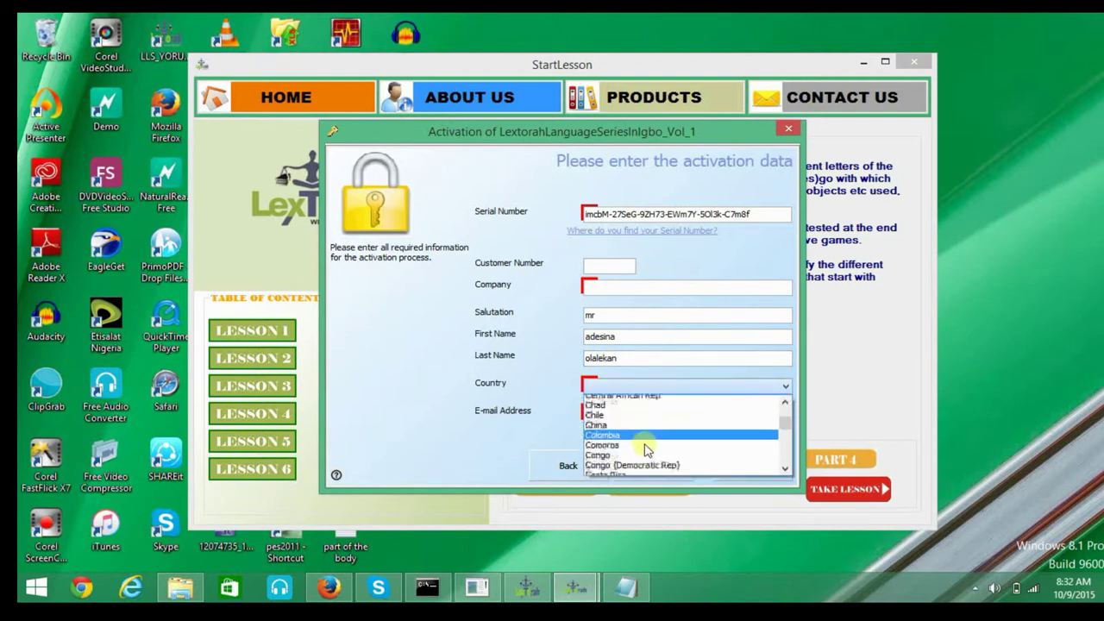
pyautogui.scroll(-20, 641, 451)
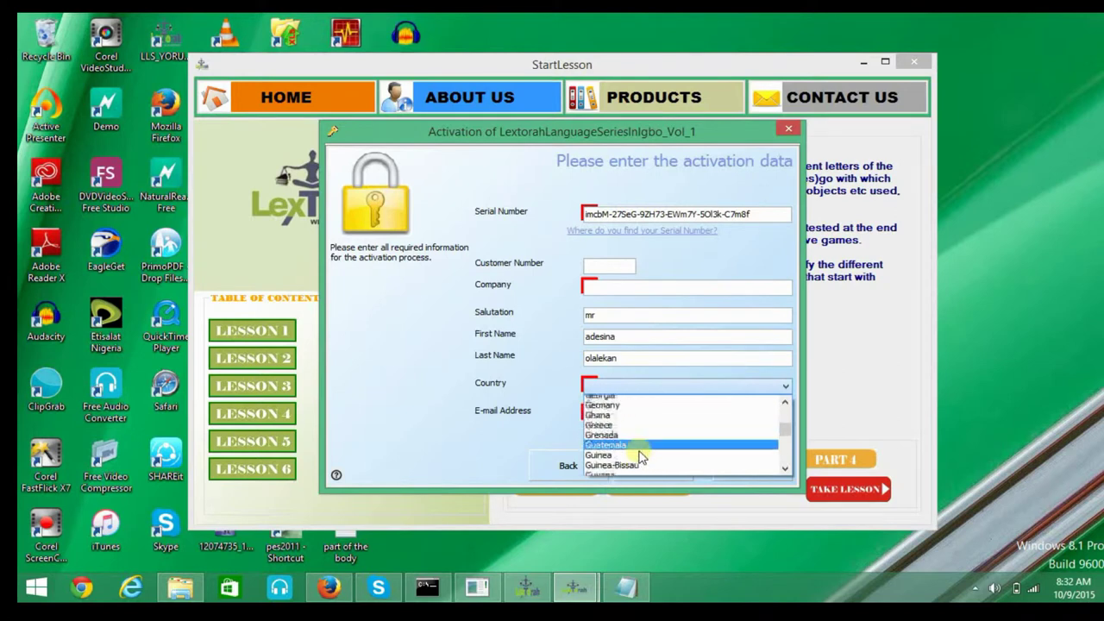
pyautogui.scroll(-13, 641, 451)
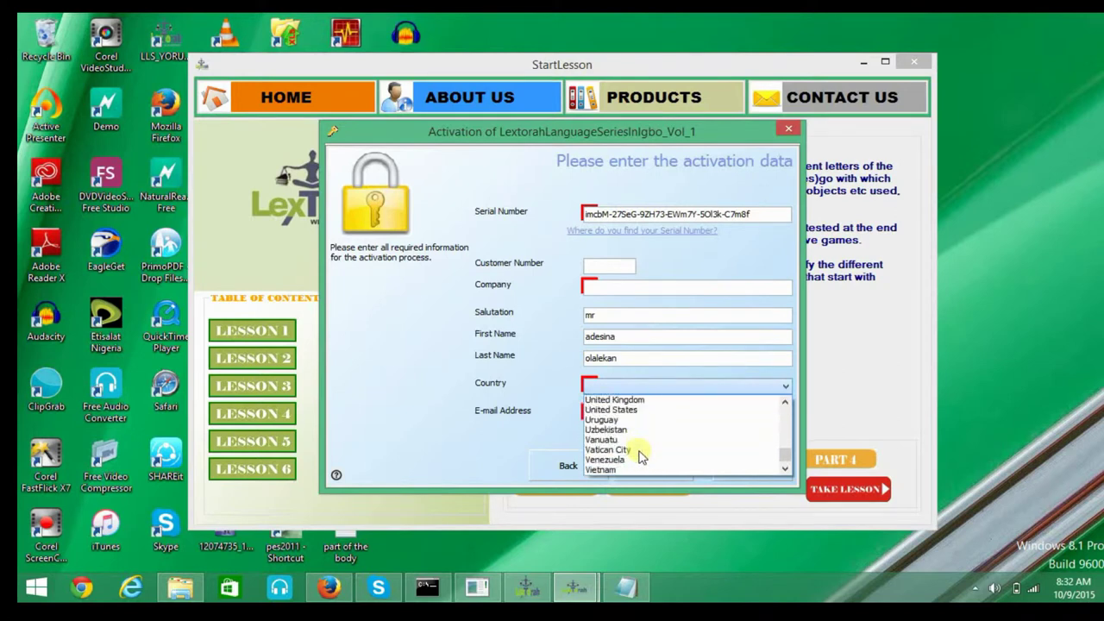
pyautogui.moveTo(788, 451); pyautogui.dragTo(787, 450)
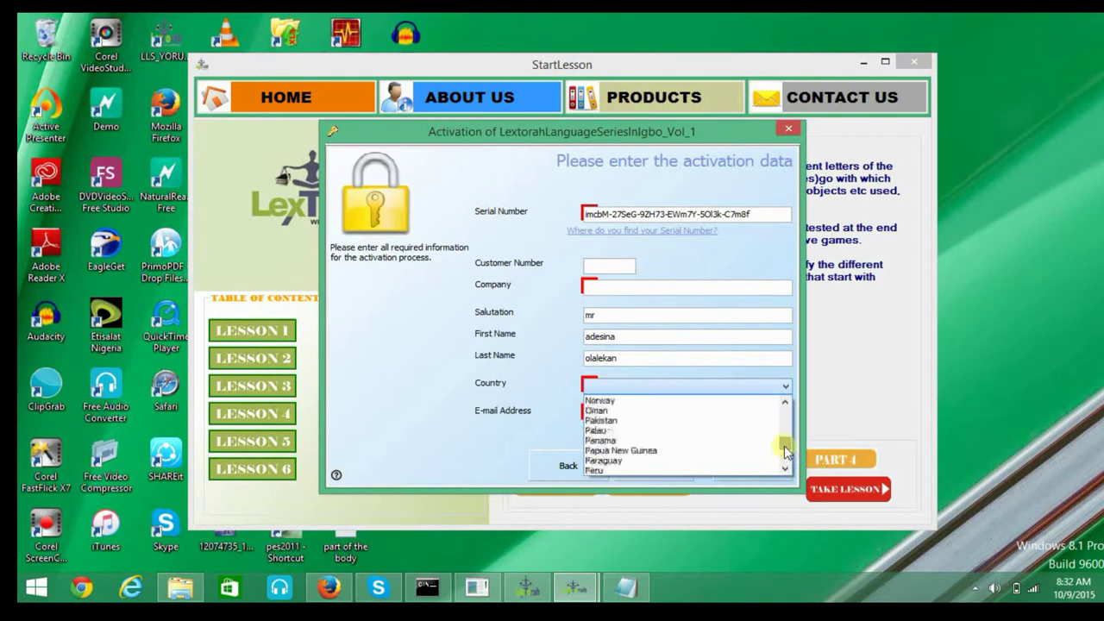
pyautogui.click(784, 402)
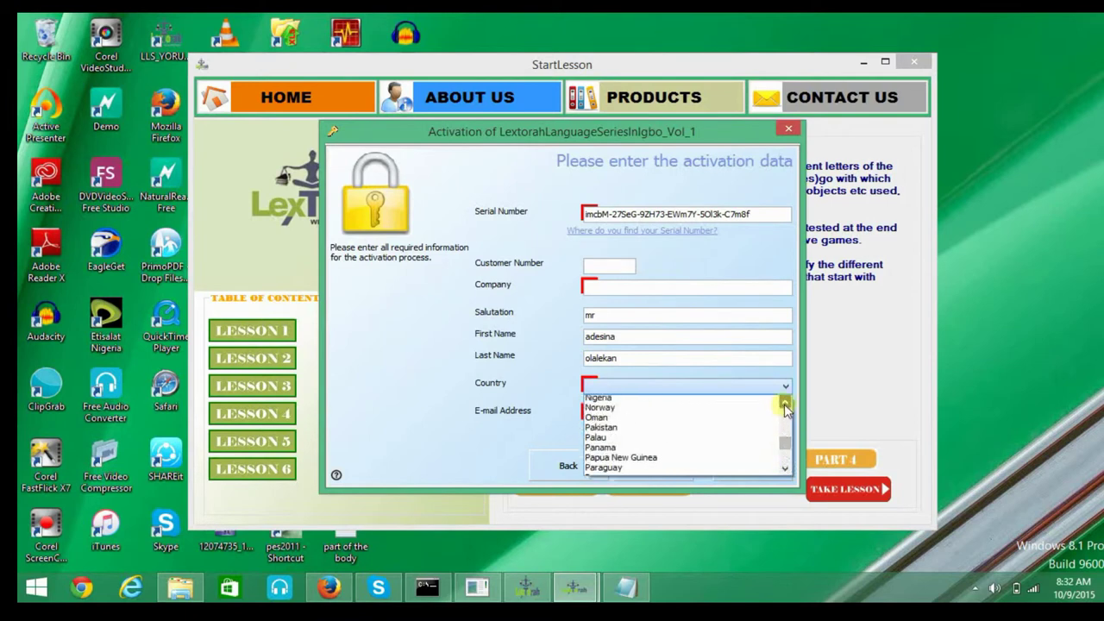
pyautogui.click(655, 400)
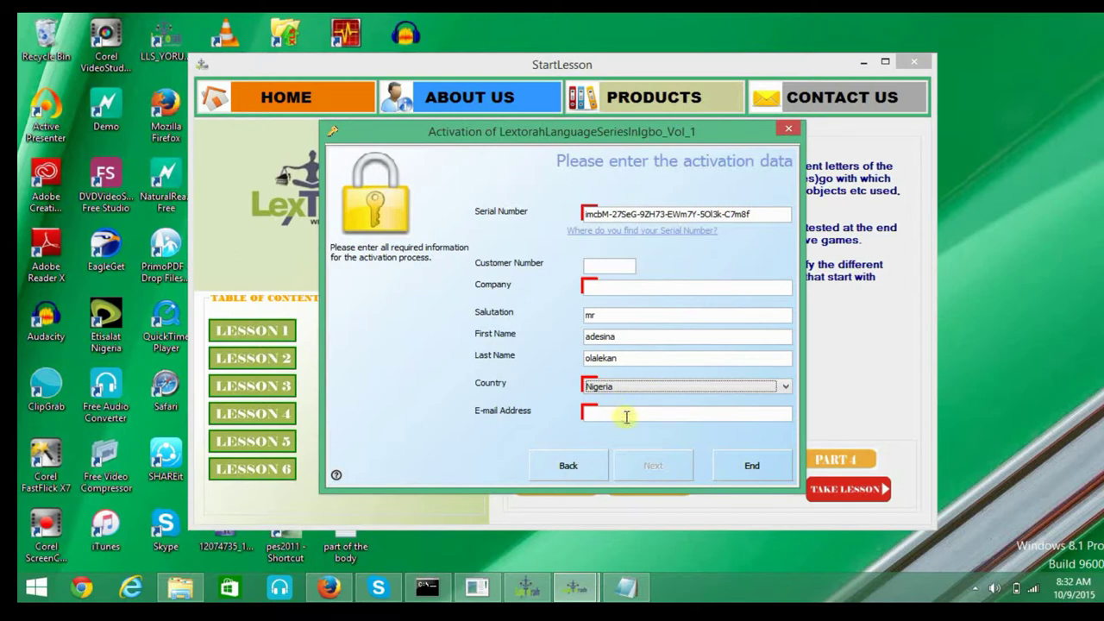
# Enter the user's e-mail address and company 'lextorah limited', then submit the form.
pyautogui.click(627, 415)
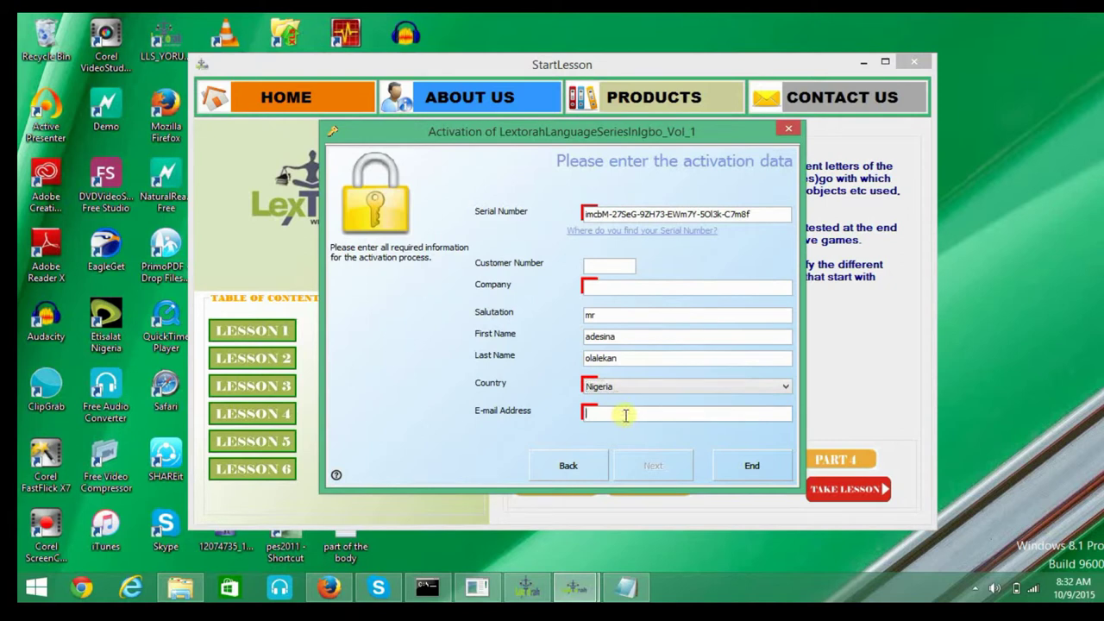
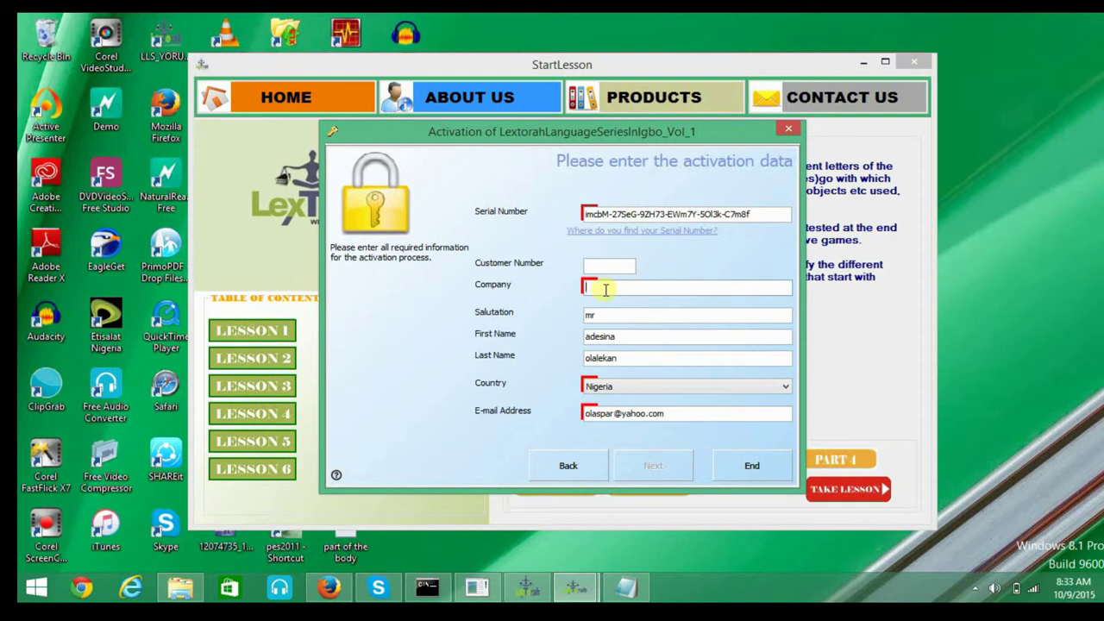
pyautogui.write('lextorah limited')
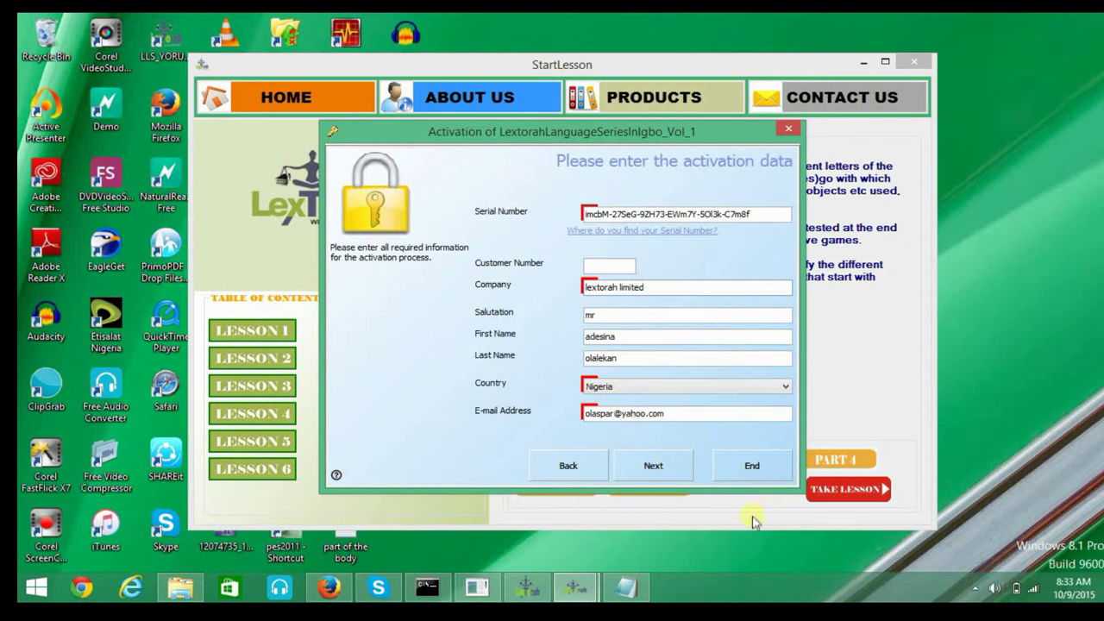
pyautogui.click(663, 469)
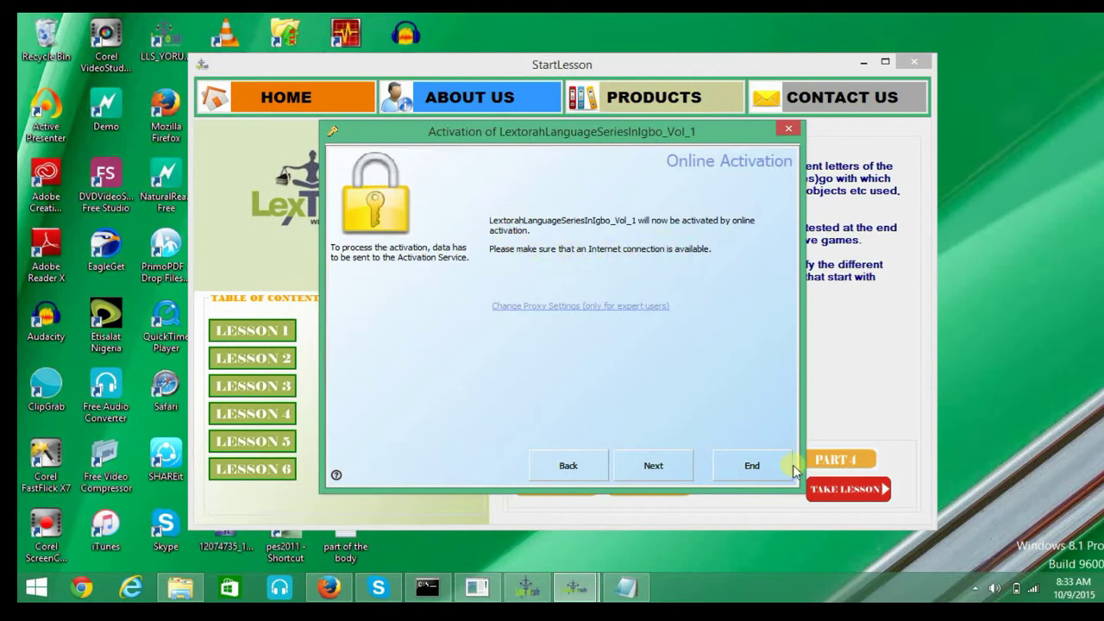
# Run online activation and close the wizard after the completion message.
pyautogui.click(648, 468)
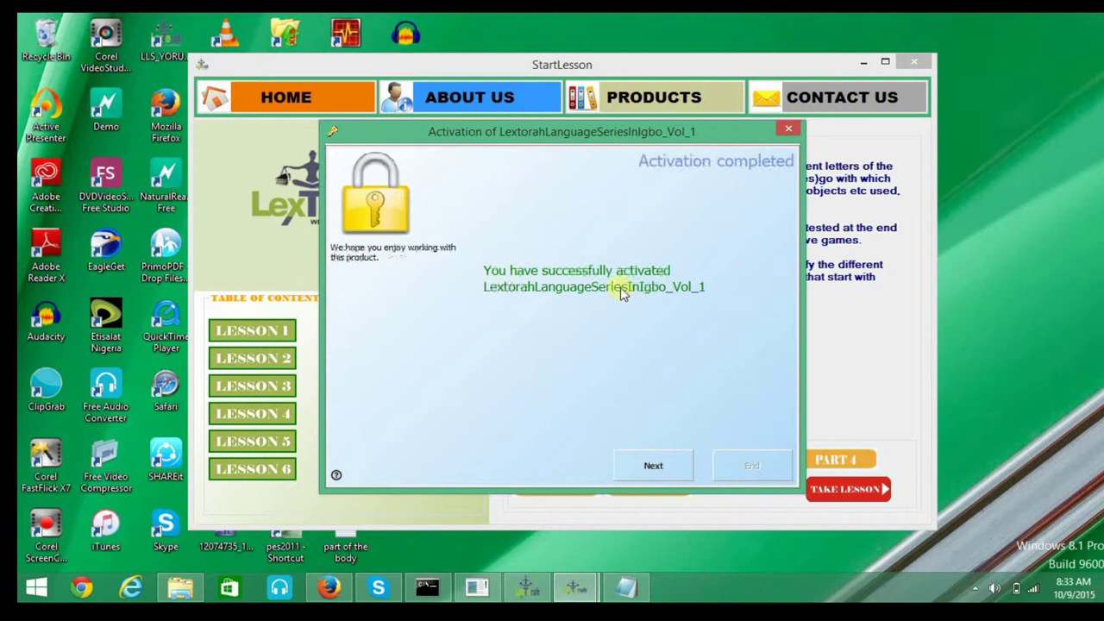
pyautogui.click(655, 466)
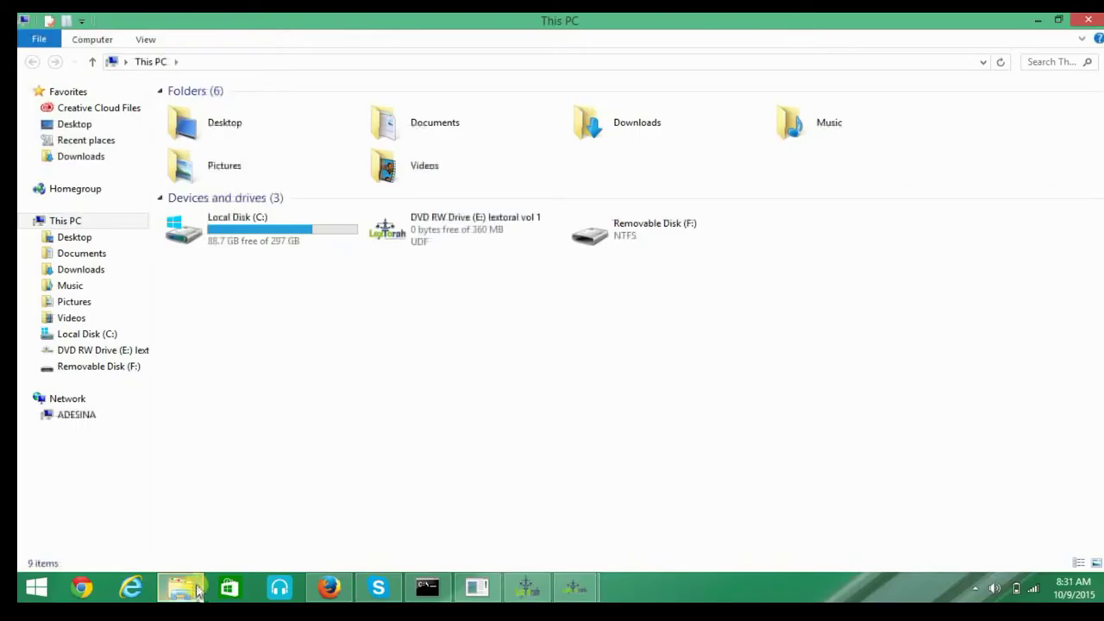
# Open the DVD drive's files and launch the setup installer from them.
pyautogui.click(473, 238)
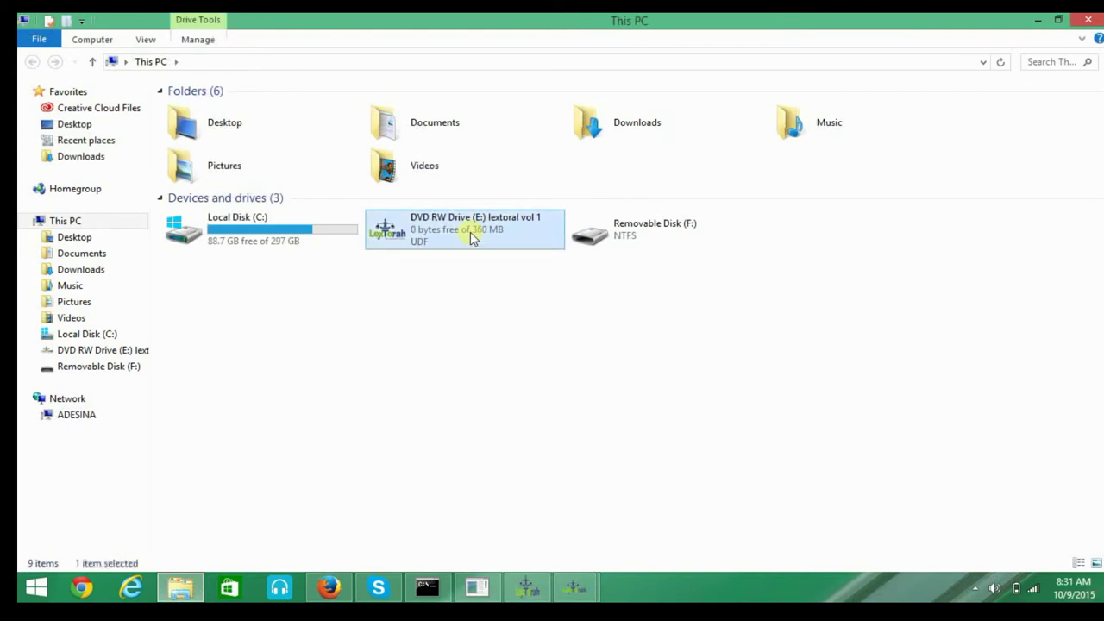
pyautogui.rightClick(473, 238)
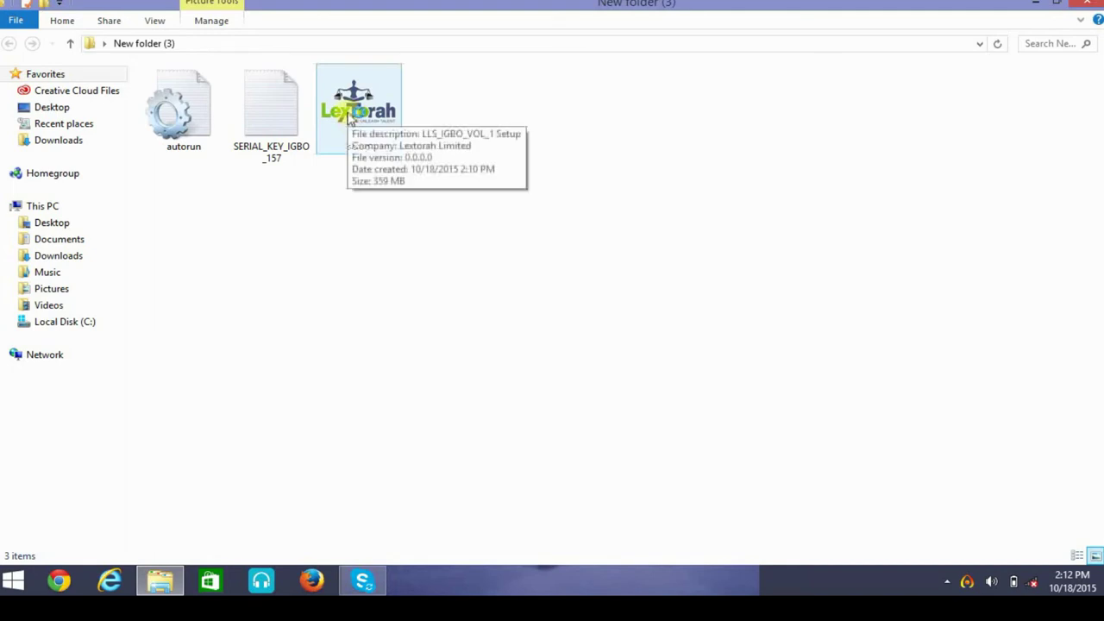
pyautogui.click(349, 119)
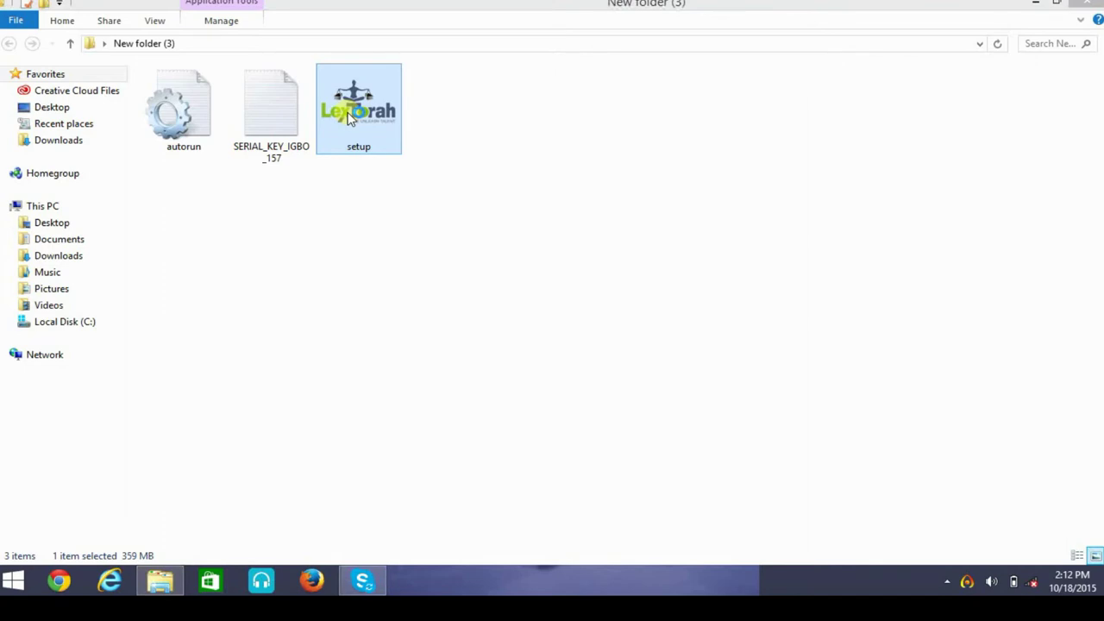
pyautogui.click(350, 119)
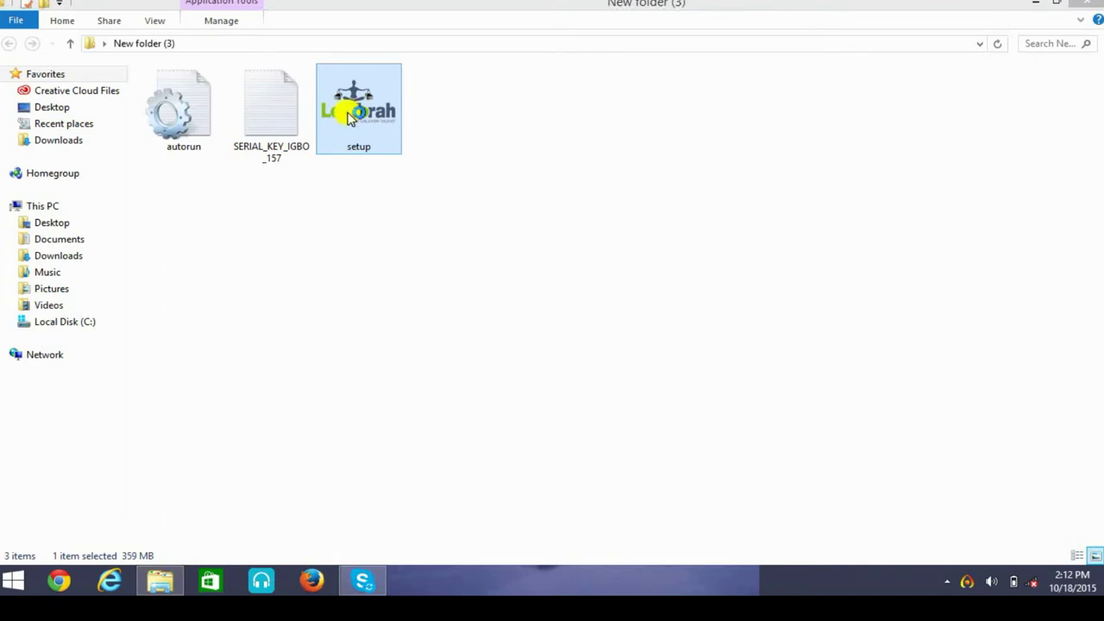